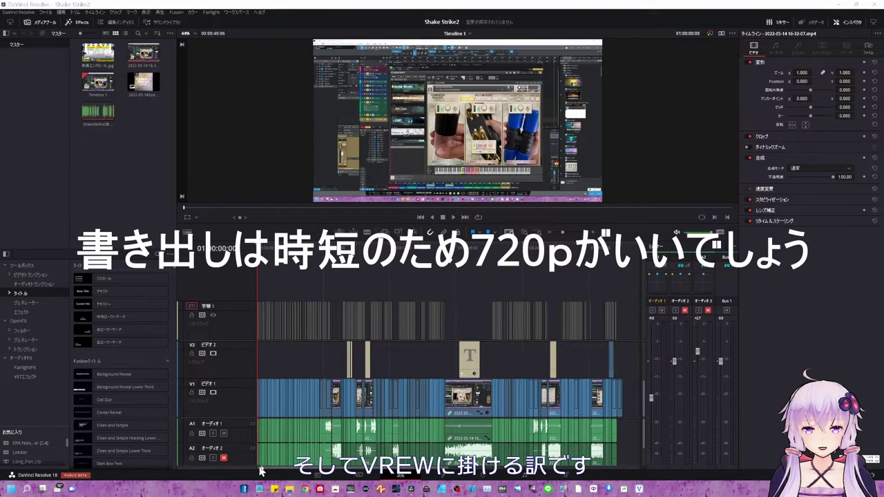
Step: Preview the transcribed captions in Vrew, then open File > Export in other format
{"action": "left_click", "coordinate": [639, 490]}
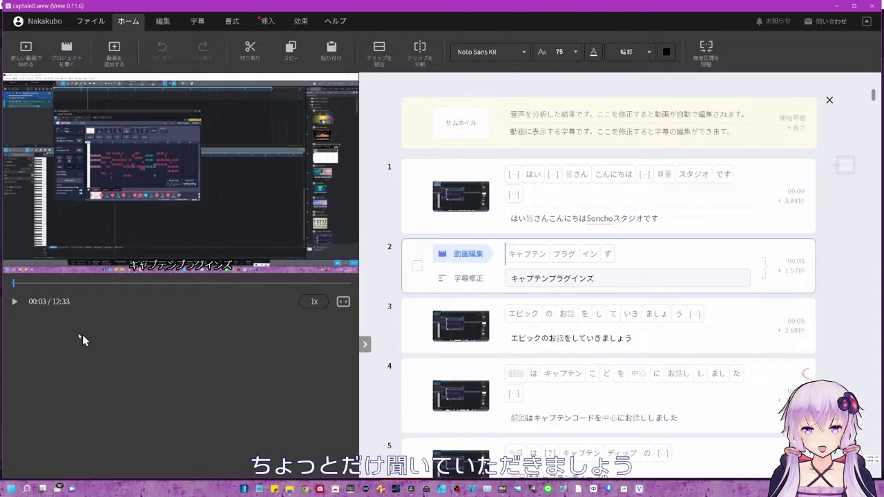
{"action": "left_click", "coordinate": [14, 302]}
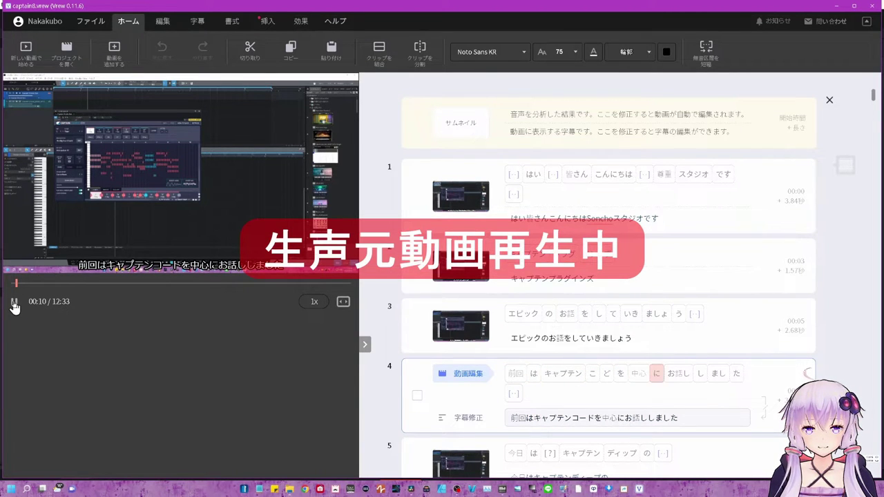
{"action": "left_click", "coordinate": [14, 303]}
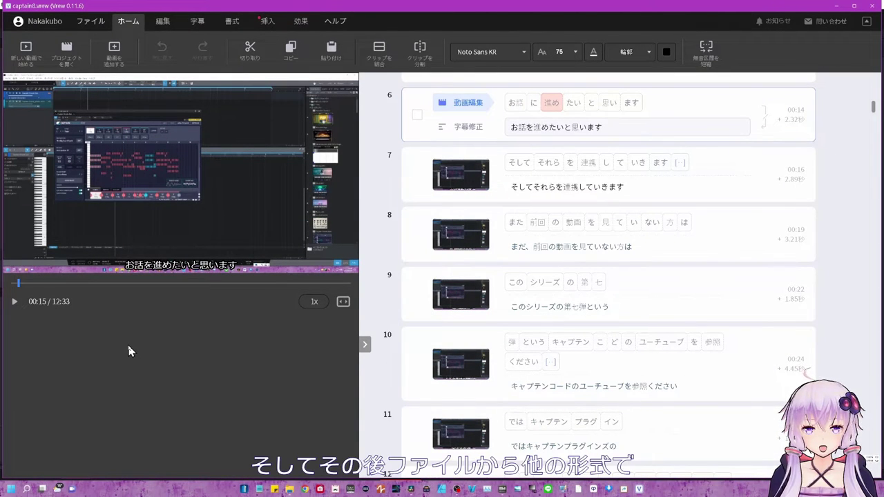
{"action": "left_click", "coordinate": [90, 21]}
{"action": "left_click", "coordinate": [289, 52]}
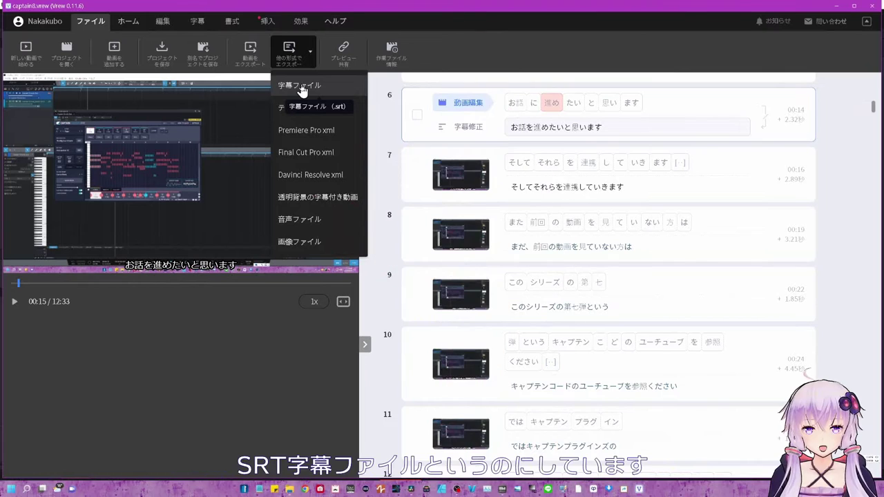
Step: Export the captions as a Subtitle file (.srt) and minimise Vrew
{"action": "left_click", "coordinate": [301, 89]}
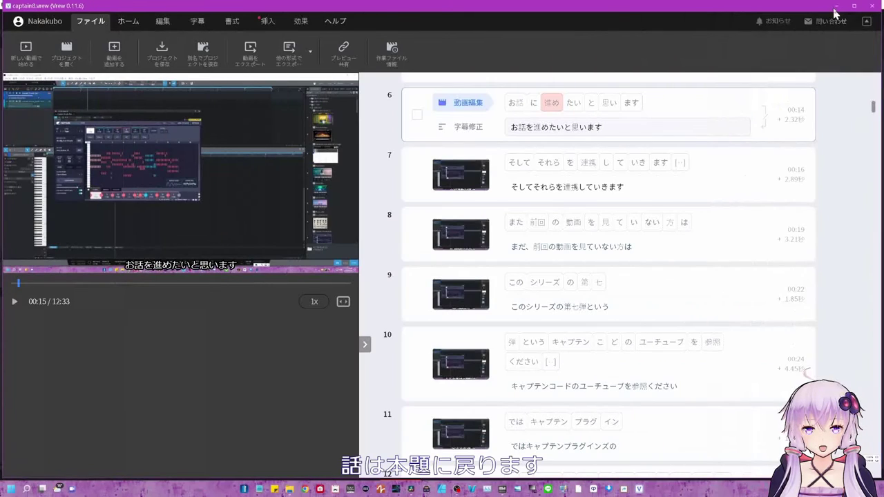
{"action": "left_click", "coordinate": [835, 7]}
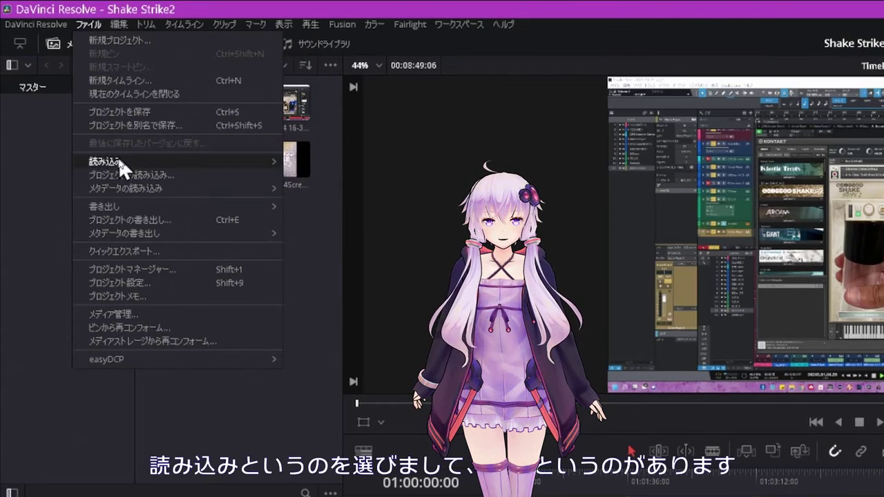
Step: Import ShakeStrike2VREW.srt through File > Import > Subtitle into the media pool
{"action": "mouse_move", "coordinate": [118, 163]}
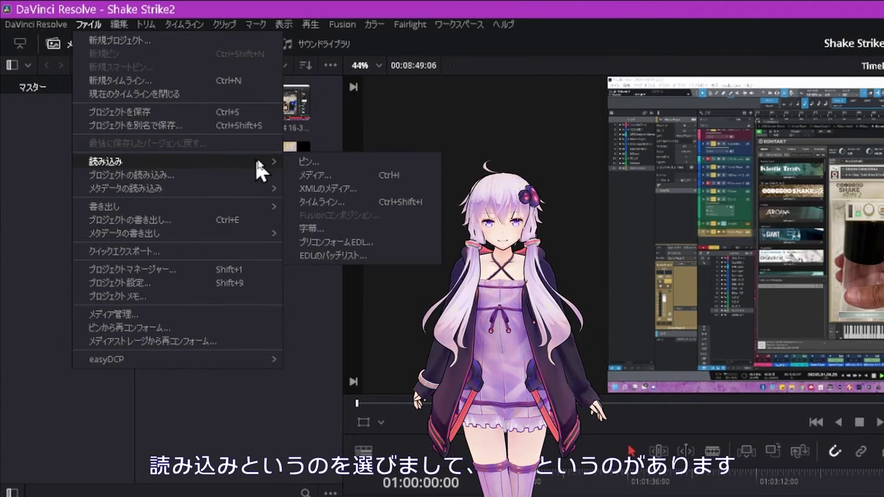
{"action": "left_click", "coordinate": [303, 225]}
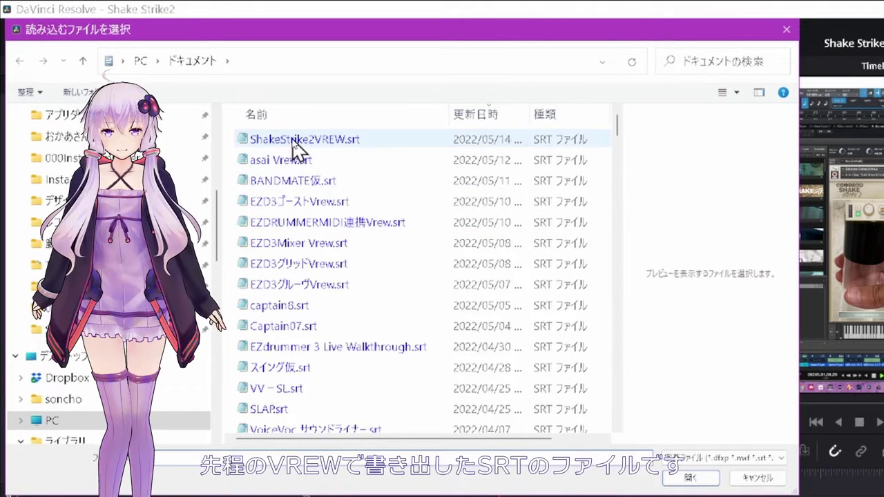
{"action": "left_click", "coordinate": [339, 142]}
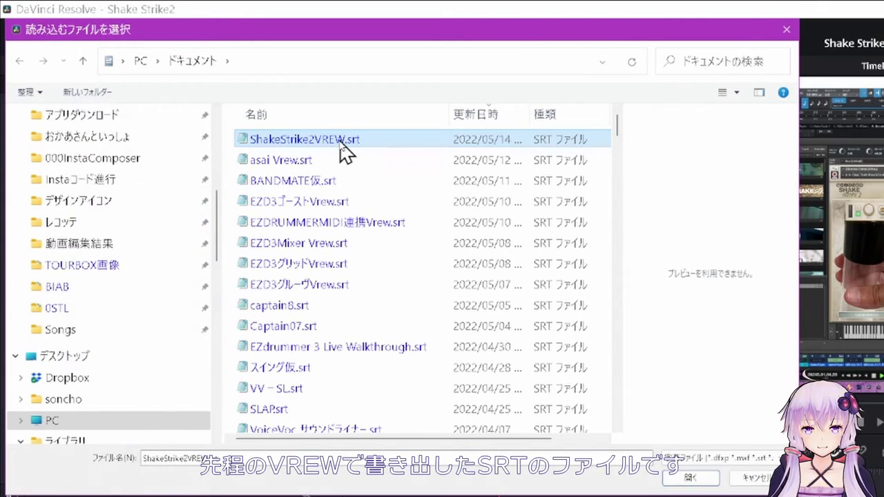
{"action": "left_click", "coordinate": [693, 477]}
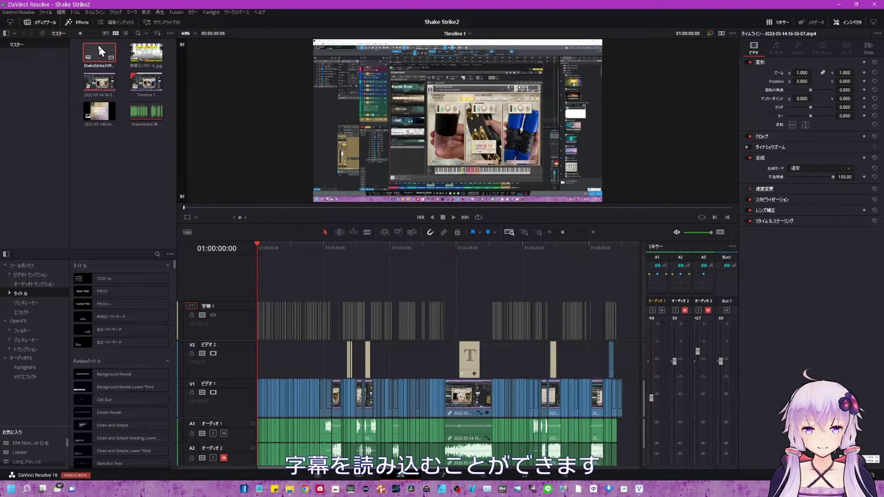
Step: Drag the SRT clip onto the timeline as subtitle track ST2 and enable it
{"action": "left_click_drag", "start_coordinate": [100, 52], "coordinate": [264, 280]}
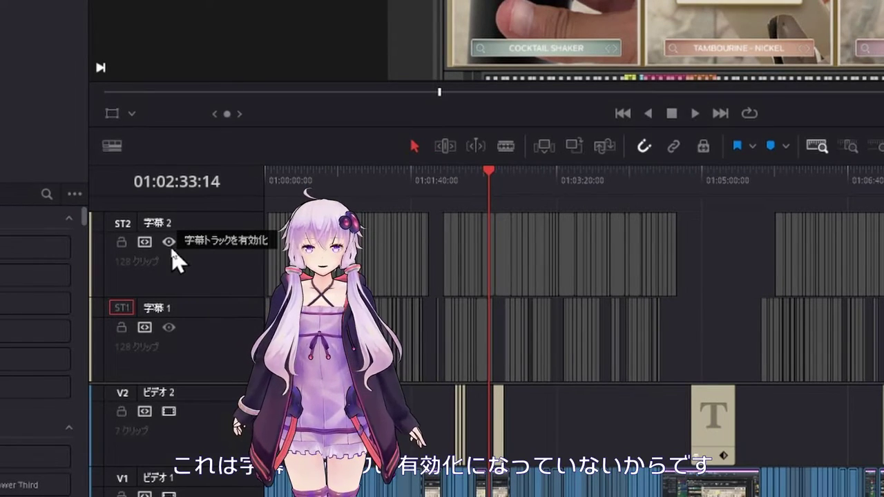
{"action": "left_click", "coordinate": [171, 248]}
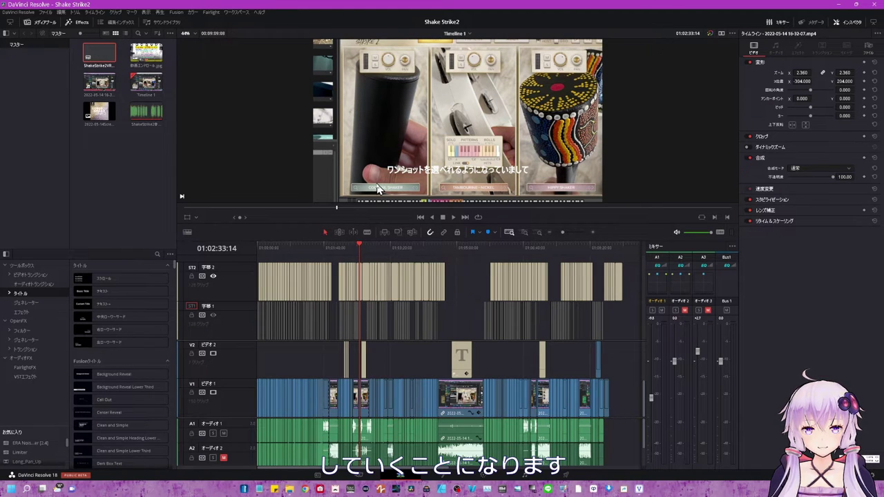
Step: Select an ST2 subtitle clip, move the playhead, and show the Inspector's Style settings
{"action": "left_click", "coordinate": [365, 281]}
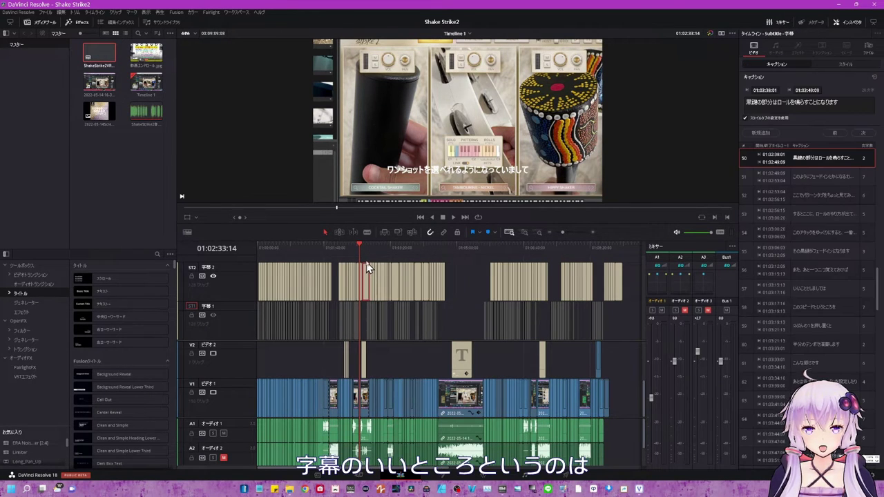
{"action": "left_click", "coordinate": [367, 250]}
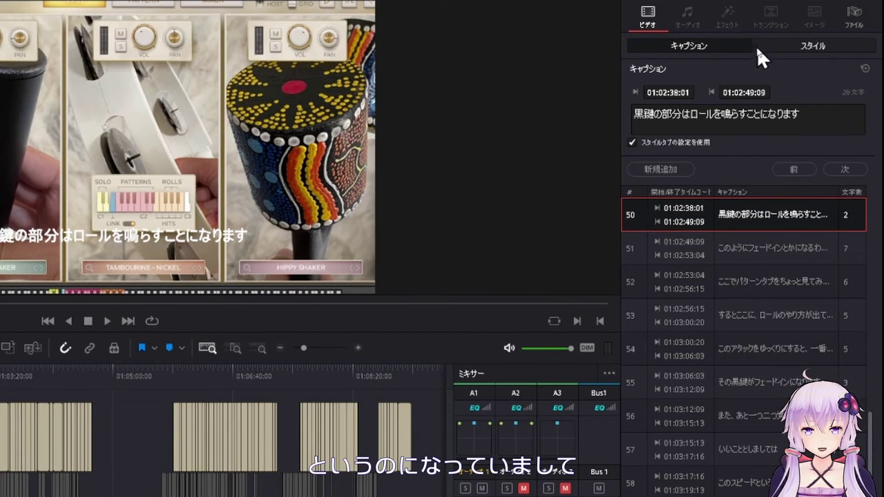
{"action": "left_click", "coordinate": [791, 46]}
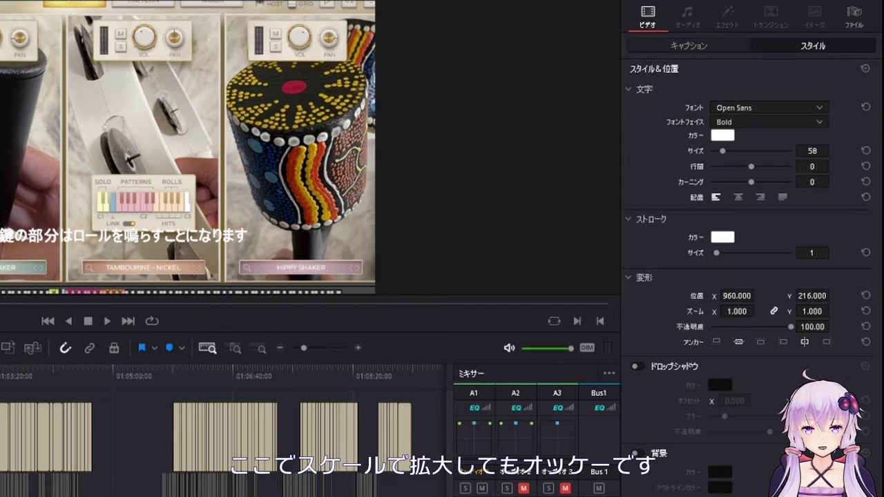
Step: Set the subtitle Zoom to 1.160 and the text color to yellow
{"action": "left_click_drag", "start_coordinate": [737, 312], "coordinate": [757, 311]}
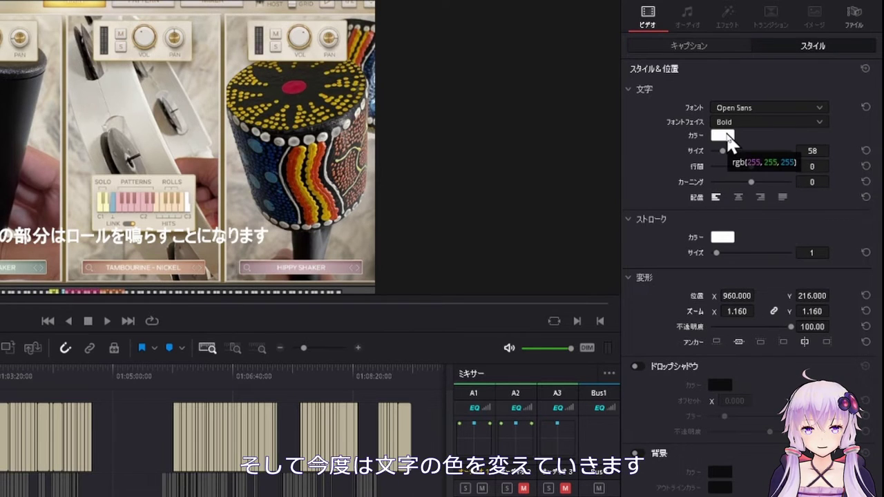
{"action": "left_click", "coordinate": [723, 136]}
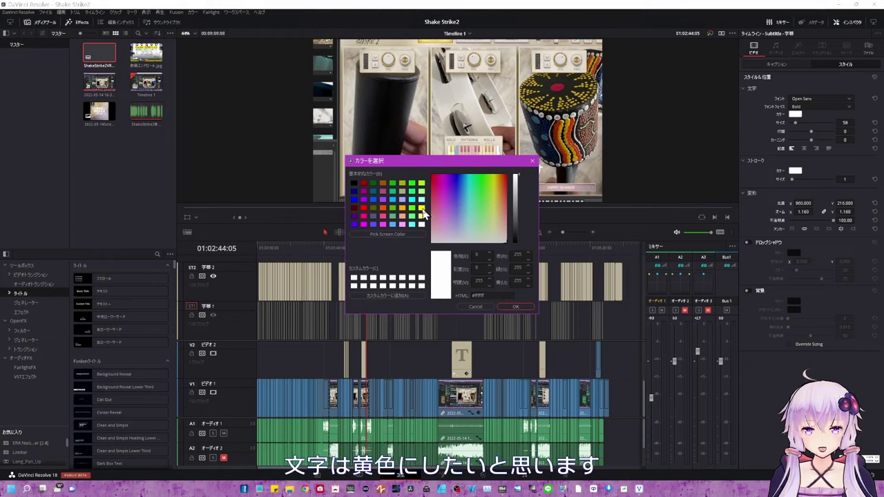
{"action": "left_click", "coordinate": [421, 208]}
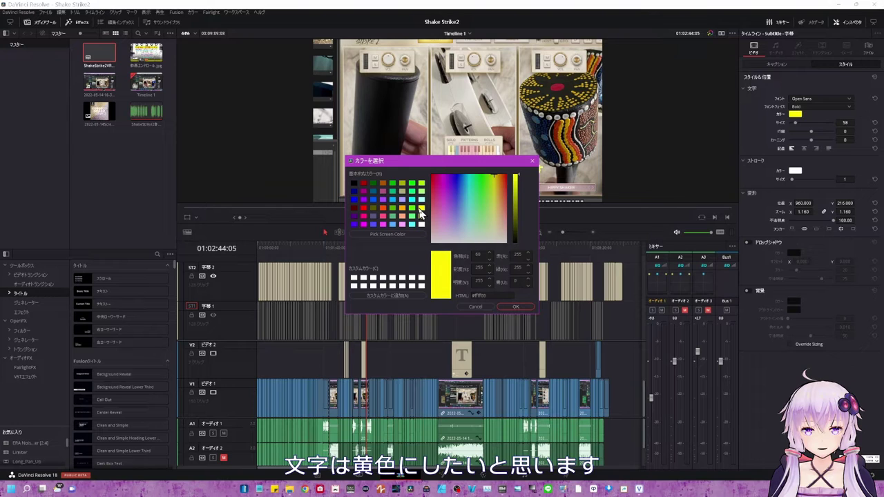
{"action": "left_click", "coordinate": [515, 308]}
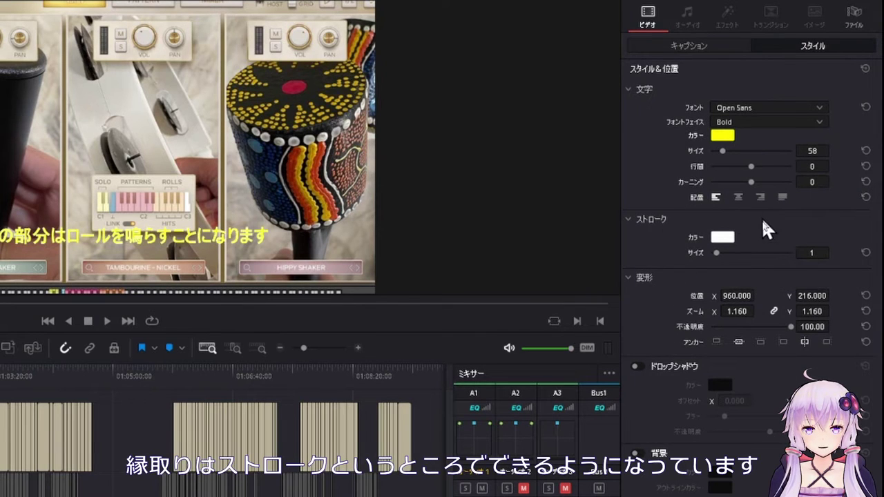
Step: Make the subtitle stroke red and raise its size from 1 to 2
{"action": "left_click", "coordinate": [722, 237]}
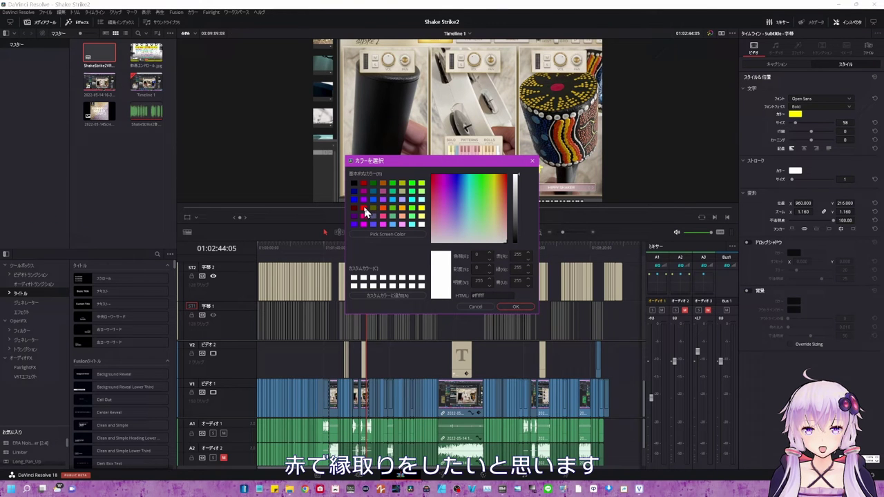
{"action": "left_click", "coordinate": [363, 209]}
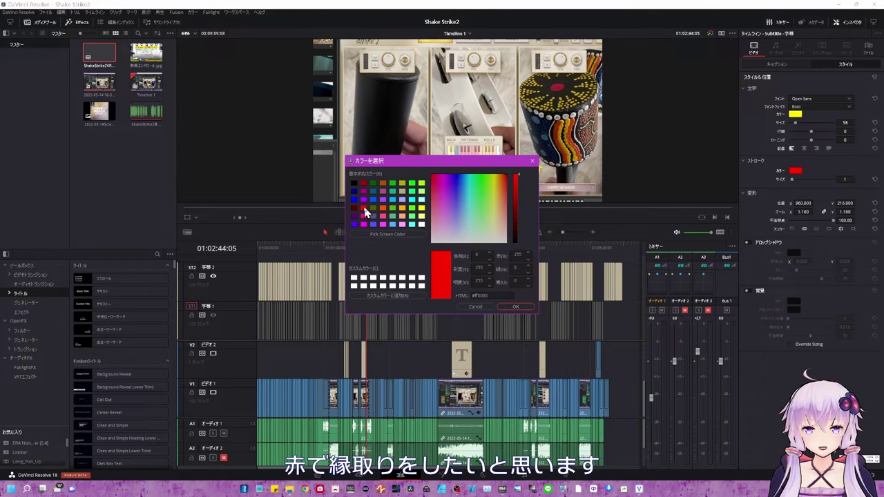
{"action": "left_click", "coordinate": [514, 309]}
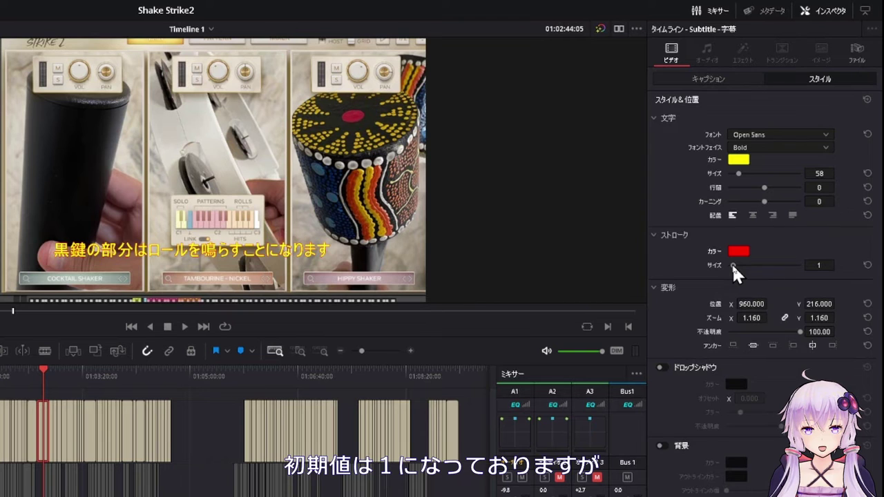
{"action": "left_click_drag", "start_coordinate": [734, 269], "coordinate": [738, 271]}
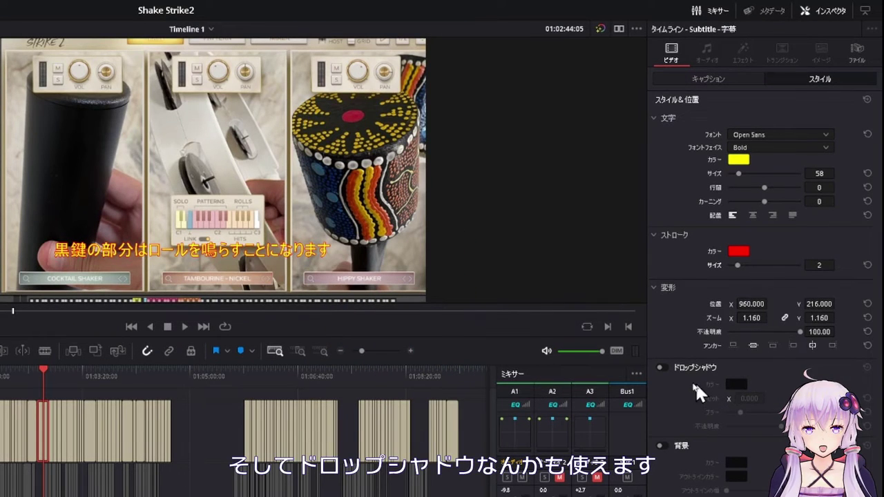
Step: Enable a drop shadow with offset X 2, Y -7, blur 1 and opacity 75
{"action": "left_click", "coordinate": [663, 368]}
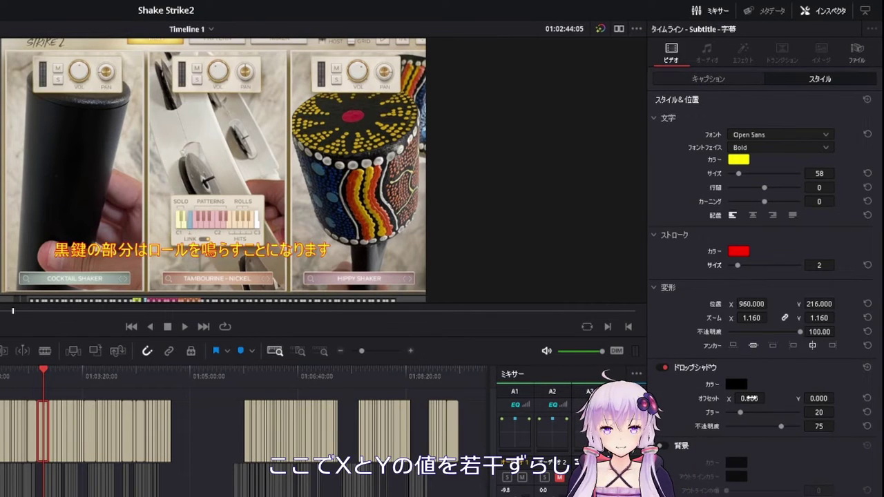
{"action": "left_click_drag", "start_coordinate": [759, 398], "coordinate": [765, 398]}
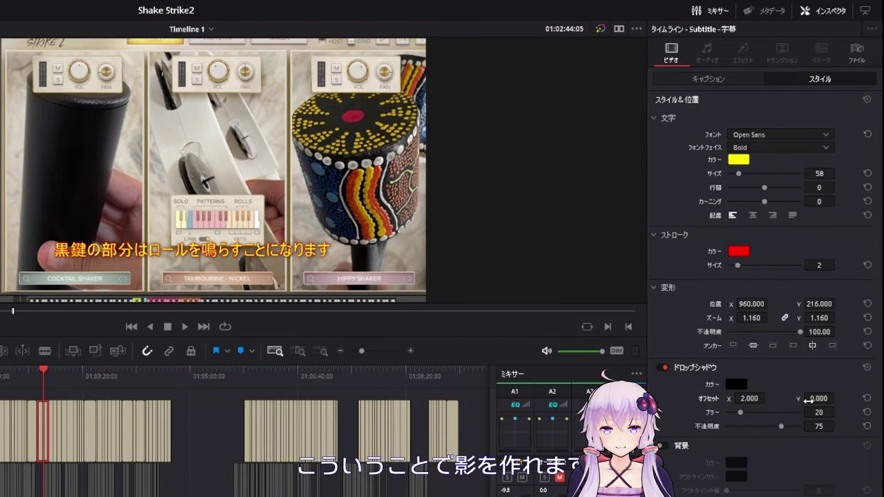
{"action": "left_click_drag", "start_coordinate": [815, 399], "coordinate": [805, 398]}
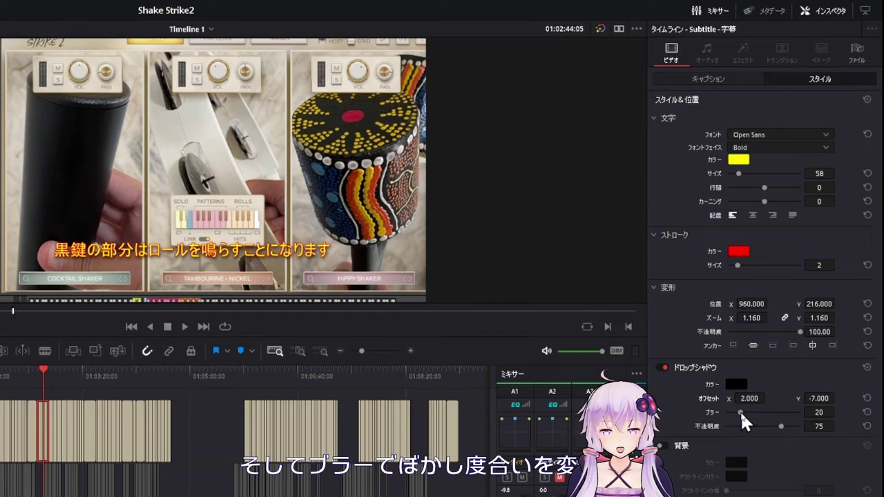
{"action": "mouse_move", "coordinate": [744, 415]}
{"action": "left_mouse_down"}
{"action": "mouse_move", "coordinate": [757, 415]}
{"action": "mouse_move", "coordinate": [725, 413]}
{"action": "left_mouse_up"}
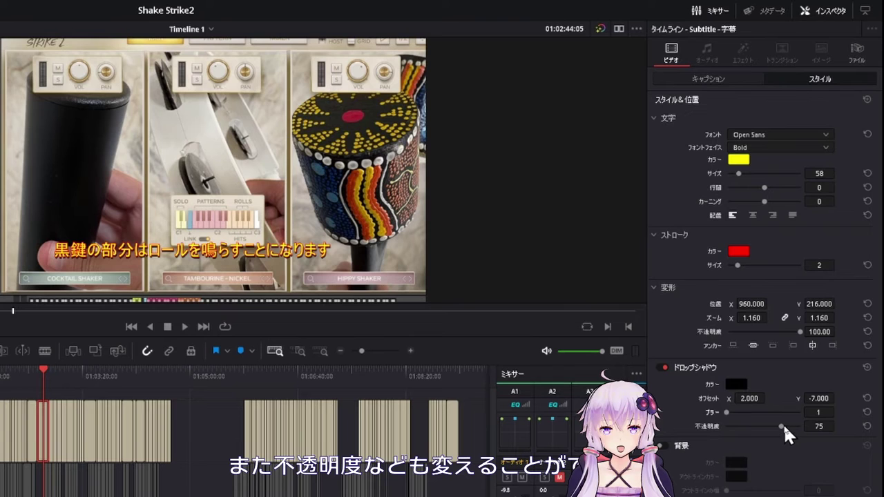
{"action": "left_click_drag", "start_coordinate": [785, 428], "coordinate": [814, 429]}
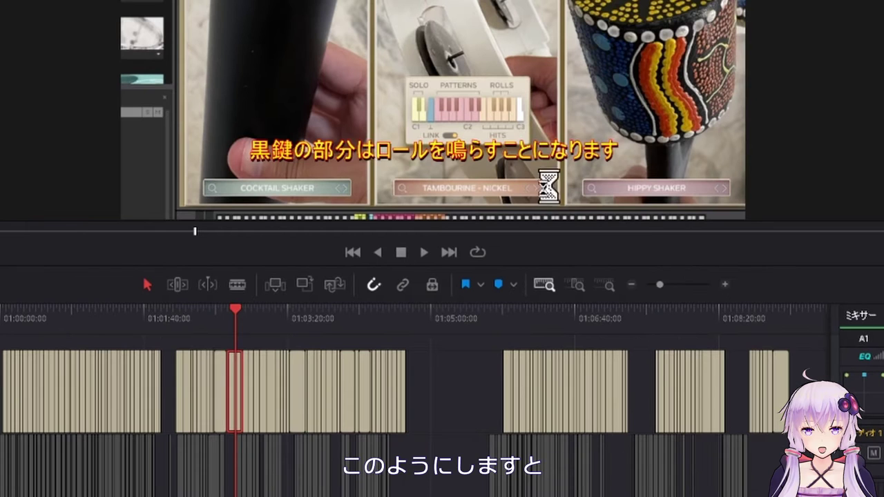
Step: Move the playhead and select a later ST2 caption to preview its styling
{"action": "left_click", "coordinate": [620, 314]}
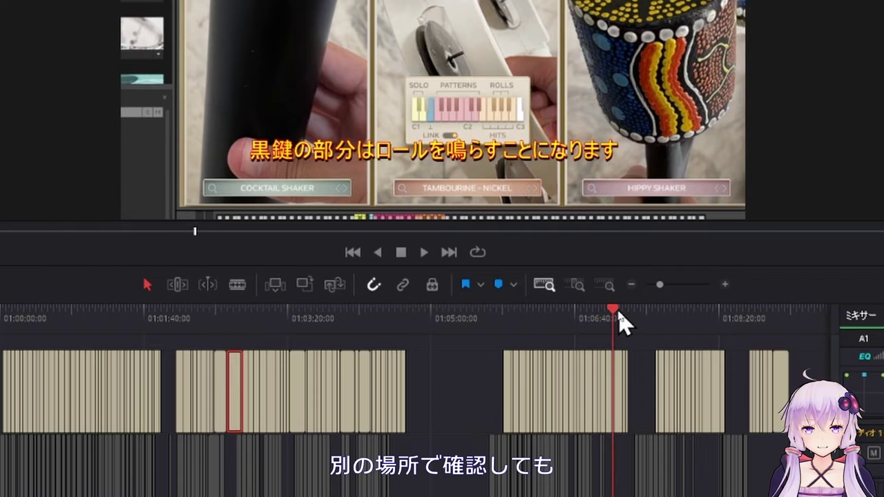
{"action": "left_click", "coordinate": [579, 316]}
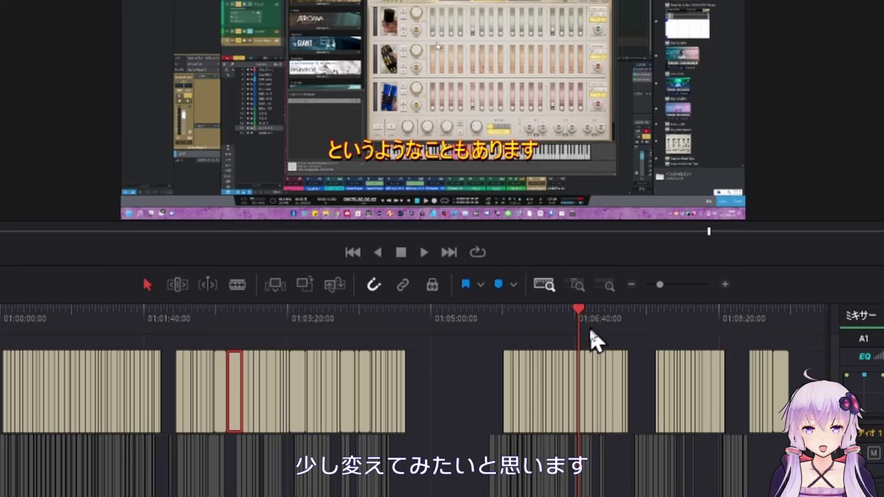
{"action": "left_click", "coordinate": [612, 407]}
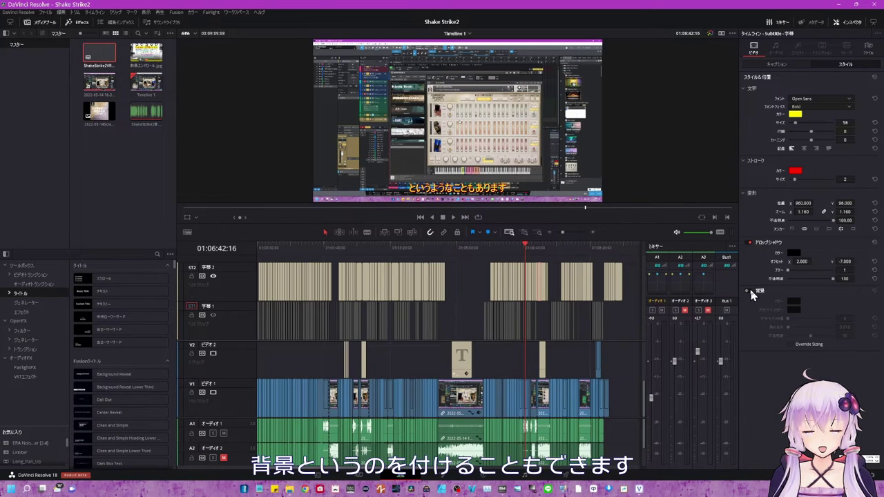
Step: Turn on a white background (背景) behind the ST2 caption text
{"action": "left_click", "coordinate": [749, 290]}
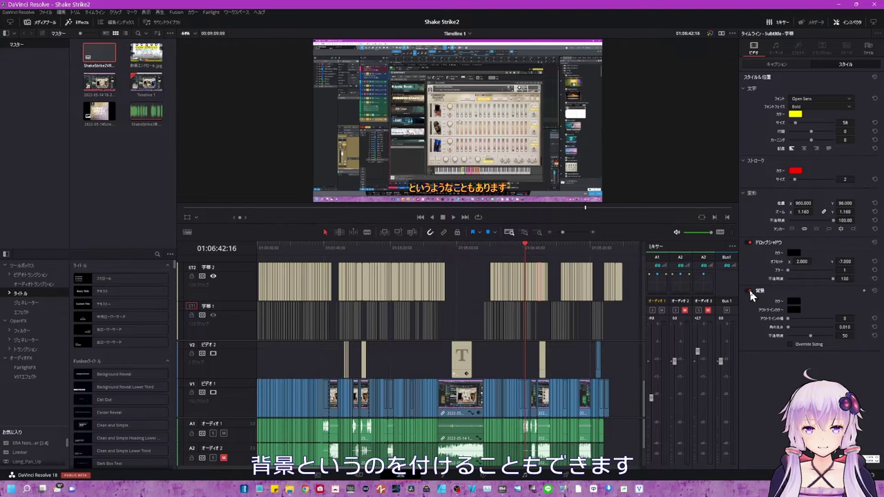
{"action": "left_click", "coordinate": [793, 302]}
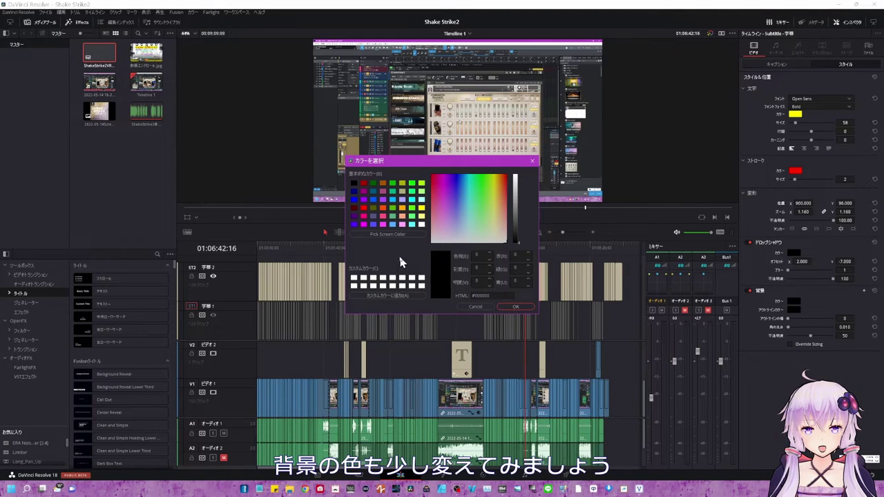
{"action": "left_click", "coordinate": [421, 225]}
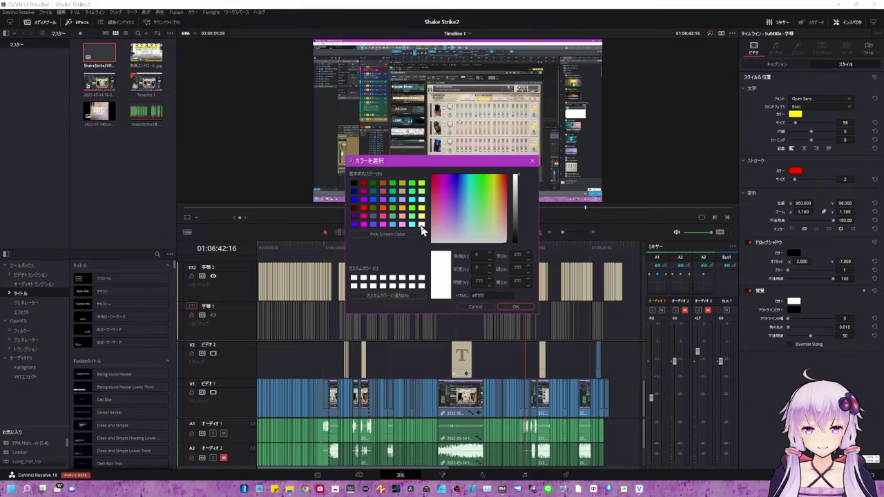
{"action": "left_click", "coordinate": [505, 308]}
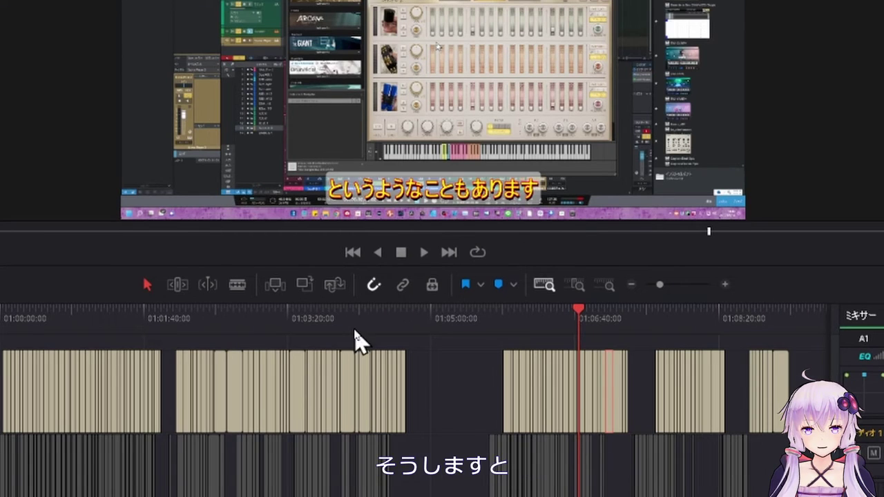
Step: Jump to several earlier points on the timeline to preview the styled captions
{"action": "left_click", "coordinate": [265, 319]}
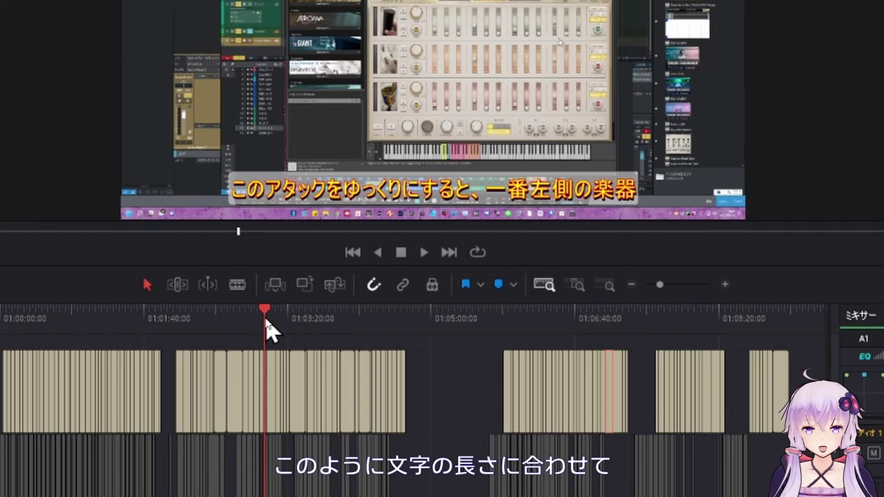
{"action": "left_click", "coordinate": [237, 320]}
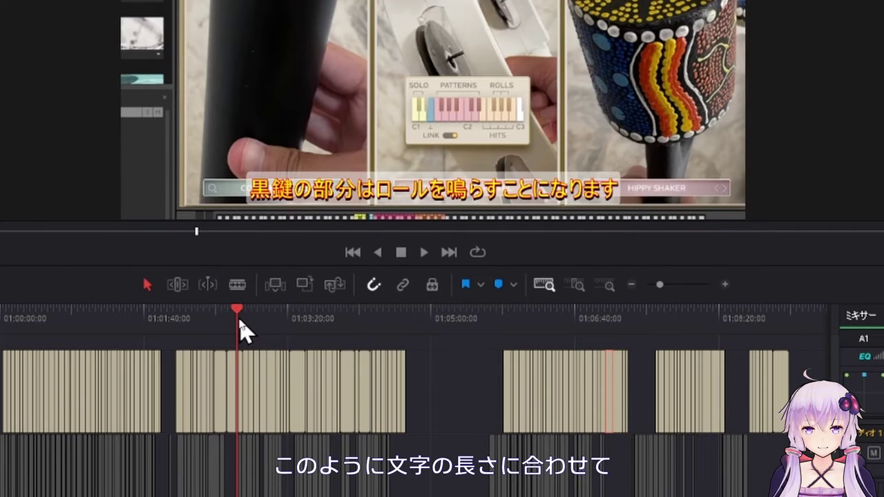
{"action": "left_click", "coordinate": [215, 321]}
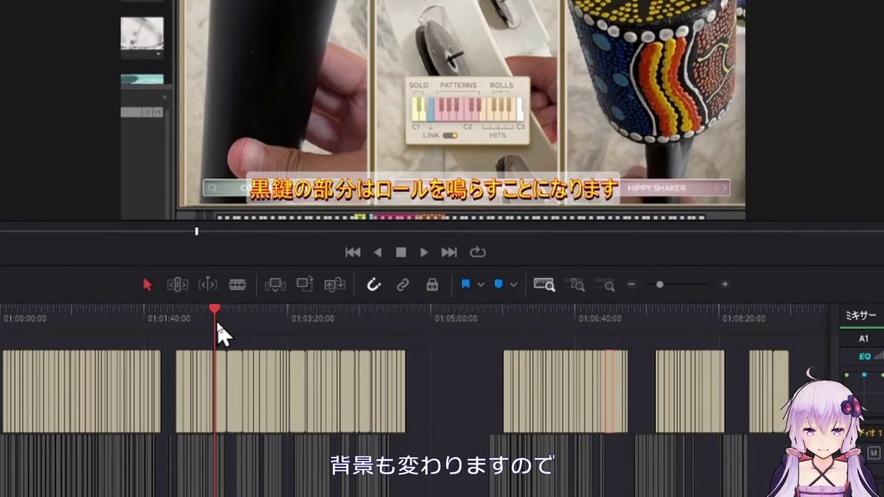
{"action": "left_click", "coordinate": [235, 322]}
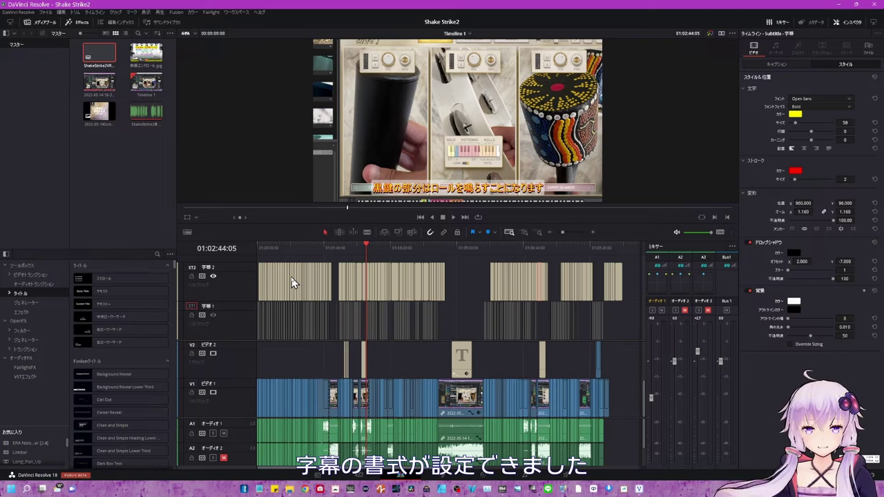
Step: Select the caption at 01:03:26:17 and uncheck 'スタイルタブの設定を使用' in its キャプション settings
{"action": "left_click", "coordinate": [398, 251]}
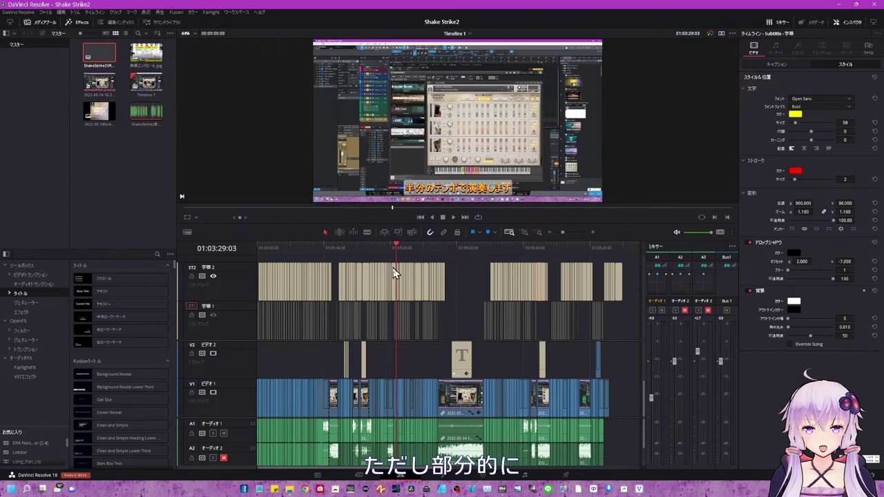
{"action": "left_click", "coordinate": [394, 275]}
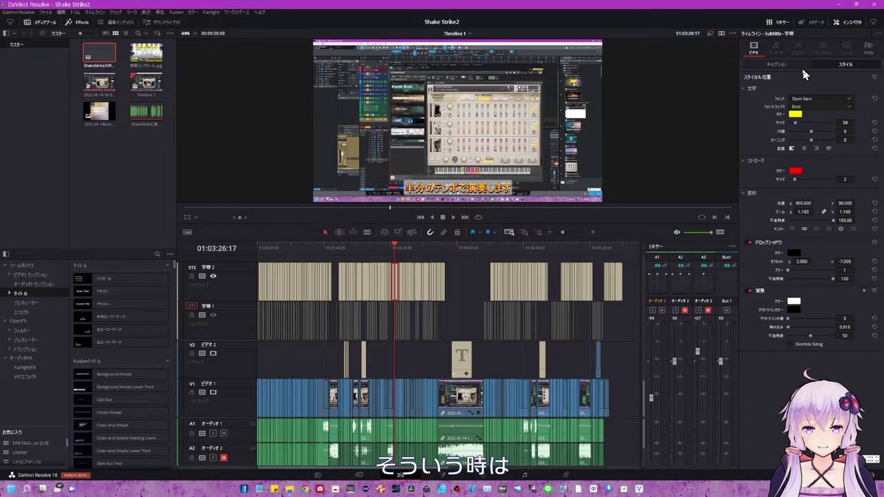
{"action": "left_click", "coordinate": [783, 67]}
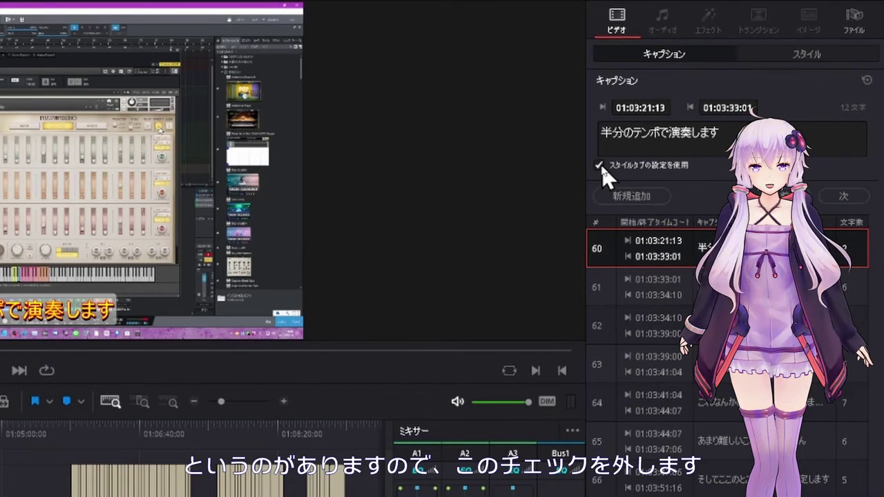
{"action": "left_click", "coordinate": [599, 166]}
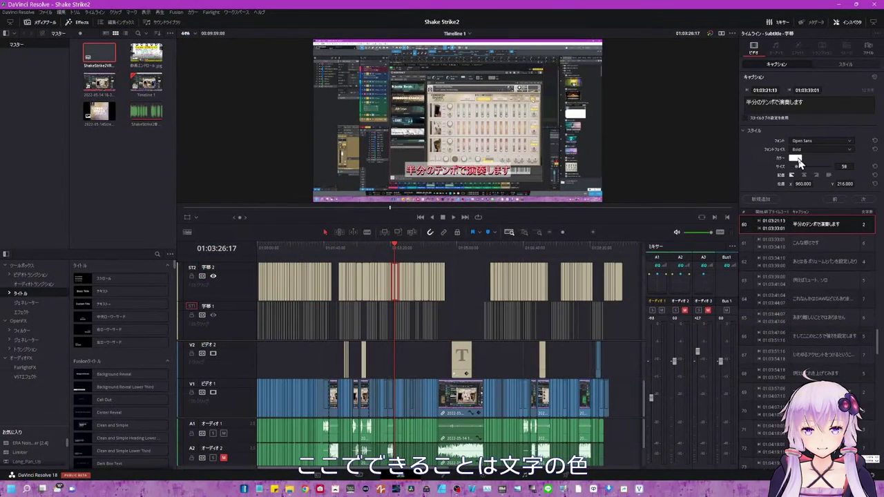
Step: Make the caption 半分のテンポで演奏します spring green and save the project
{"action": "left_click", "coordinate": [795, 158]}
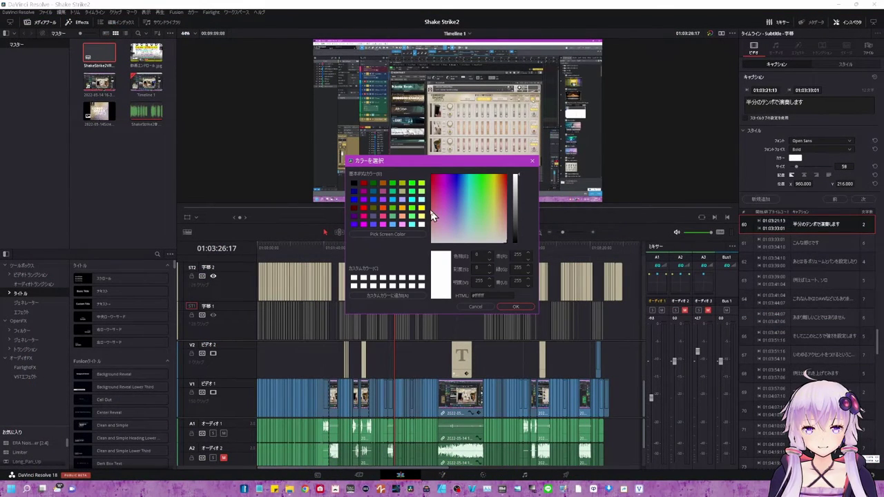
{"action": "left_click", "coordinate": [412, 198]}
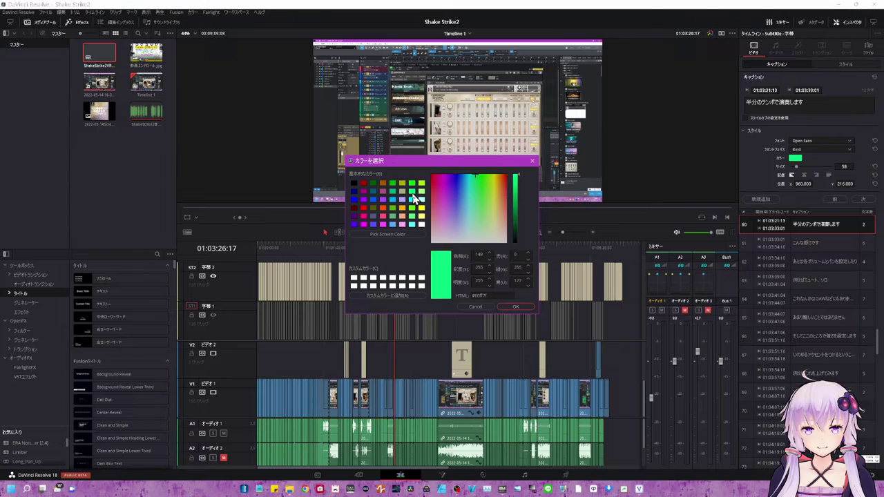
{"action": "left_click", "coordinate": [514, 306]}
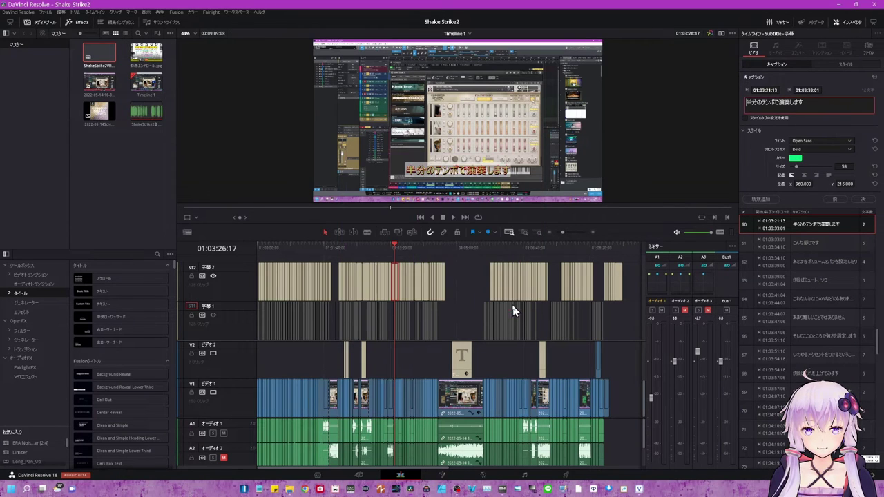
{"action": "key", "text": "ctrl+s"}
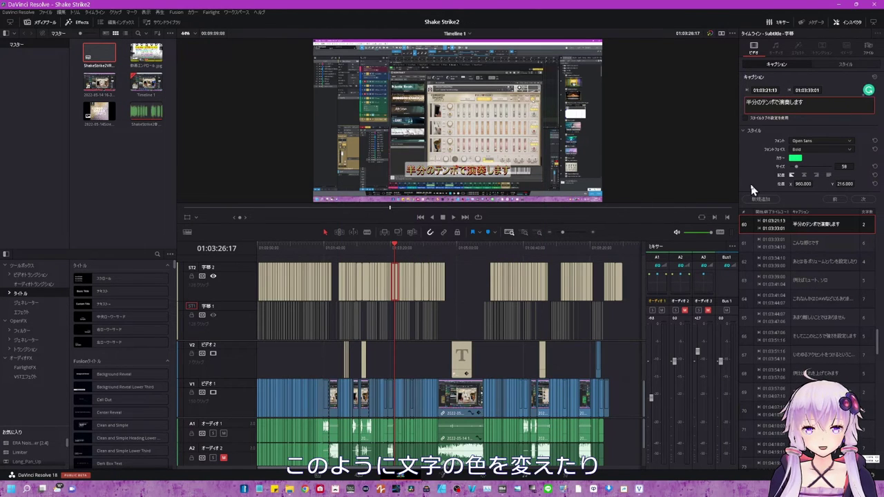
Step: Enlarge the caption to size 69, save, raise it slightly, then return to the shared track style
{"action": "left_click_drag", "start_coordinate": [796, 166], "coordinate": [798, 166]}
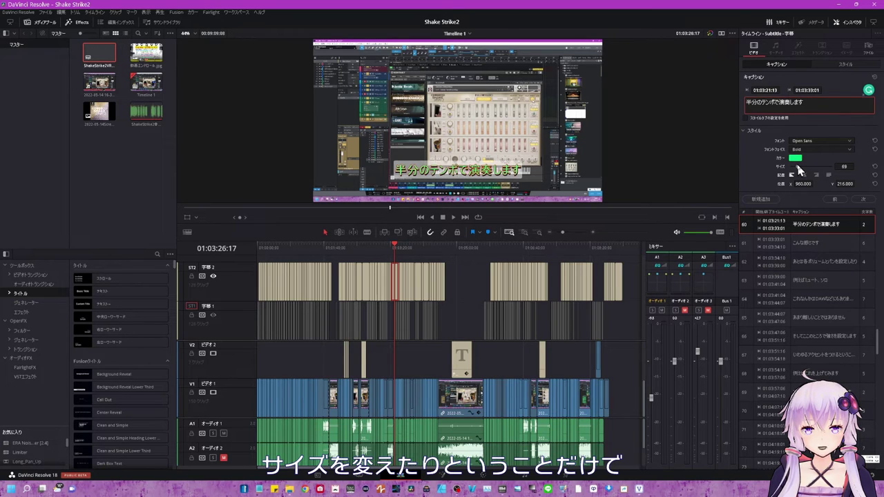
{"action": "key", "text": "ctrl+s"}
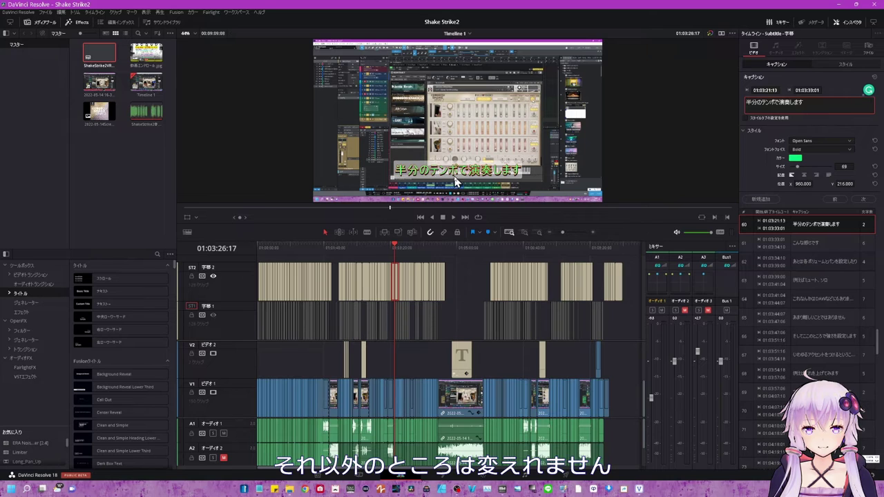
{"action": "left_click_drag", "start_coordinate": [458, 181], "coordinate": [454, 168]}
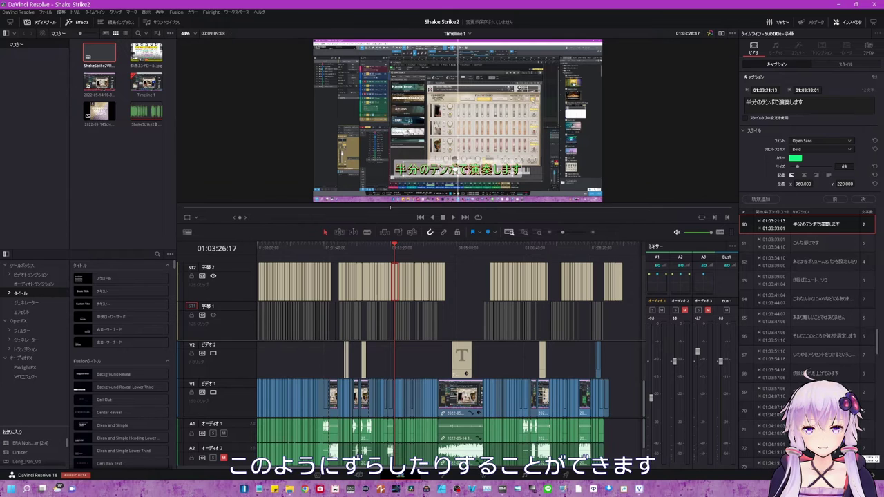
{"action": "left_click", "coordinate": [745, 117]}
{"action": "left_click", "coordinate": [845, 64]}
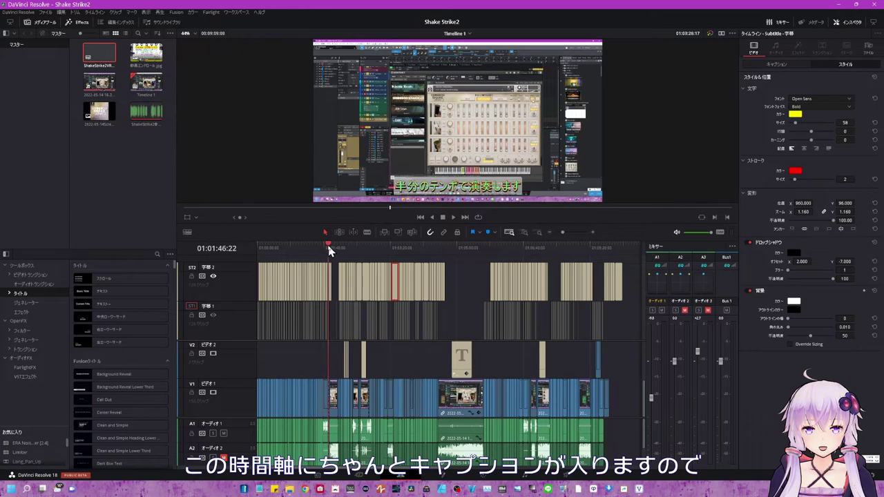
Step: Check the captions at 01:00:31:08 and 01:00:17:04, then return the playhead to 01:00:00:00
{"action": "left_click", "coordinate": [300, 247]}
{"action": "left_click_drag", "start_coordinate": [291, 247], "coordinate": [287, 247]}
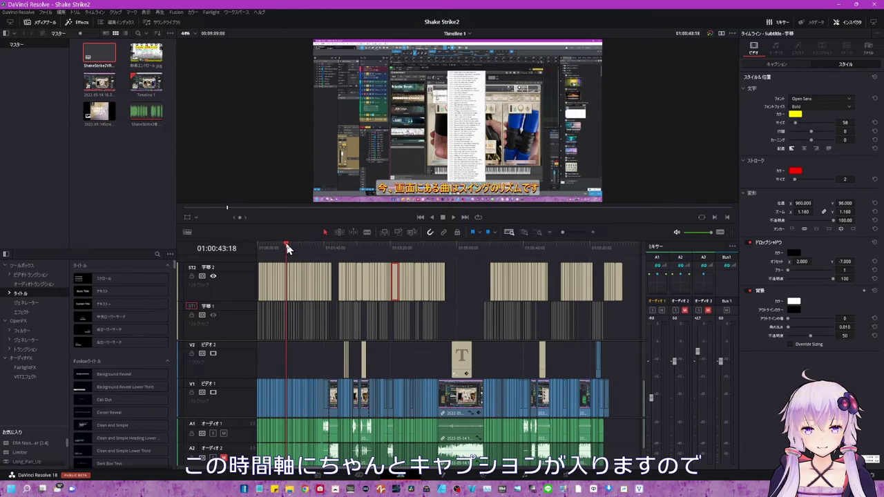
{"action": "left_click", "coordinate": [278, 246]}
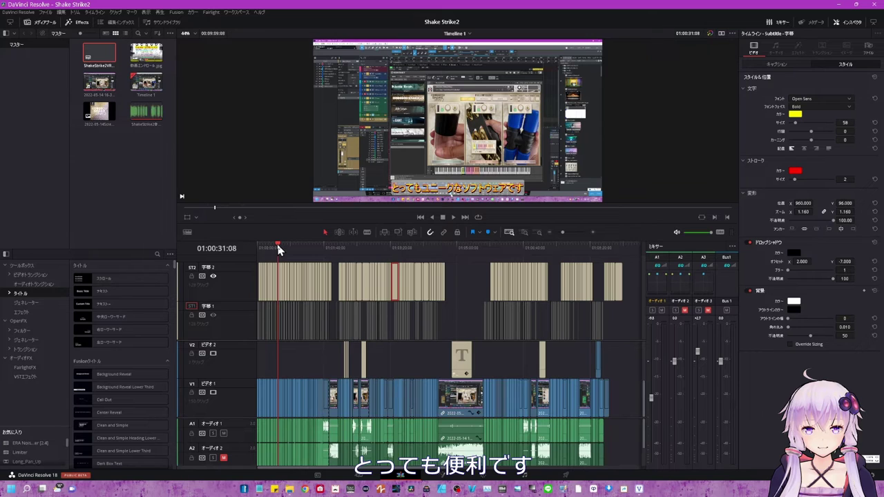
{"action": "left_click", "coordinate": [269, 247]}
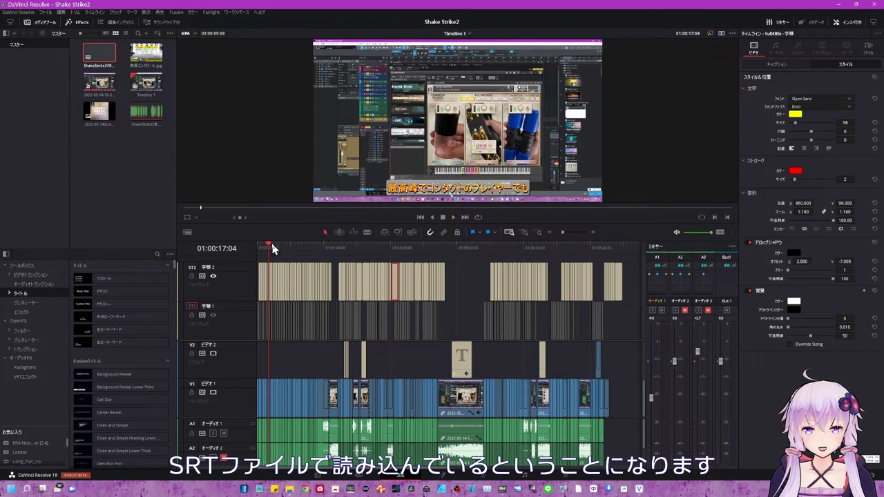
{"action": "left_click_drag", "start_coordinate": [273, 249], "coordinate": [256, 249]}
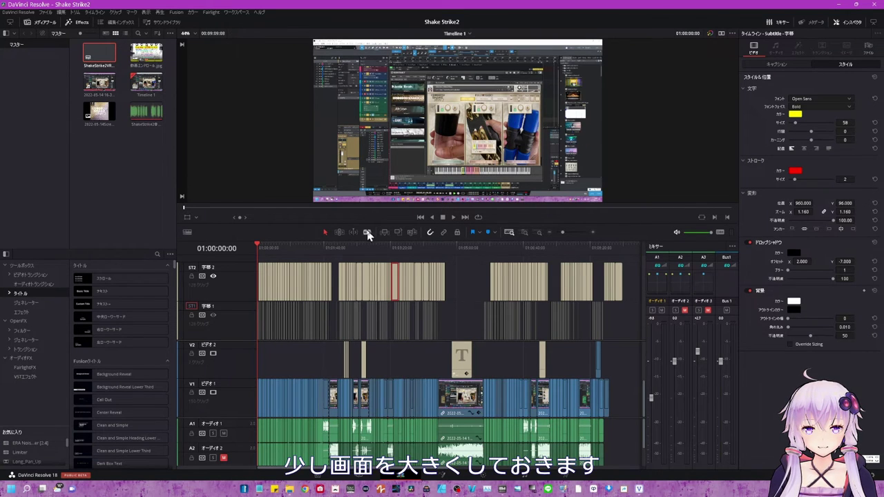
Step: Enlarge the viewer, then play the opening of the video to watch the styled subtitles
{"action": "mouse_move", "coordinate": [365, 230]}
{"action": "left_mouse_down"}
{"action": "mouse_move", "coordinate": [290, 243]}
{"action": "mouse_move", "coordinate": [290, 268]}
{"action": "left_mouse_up"}
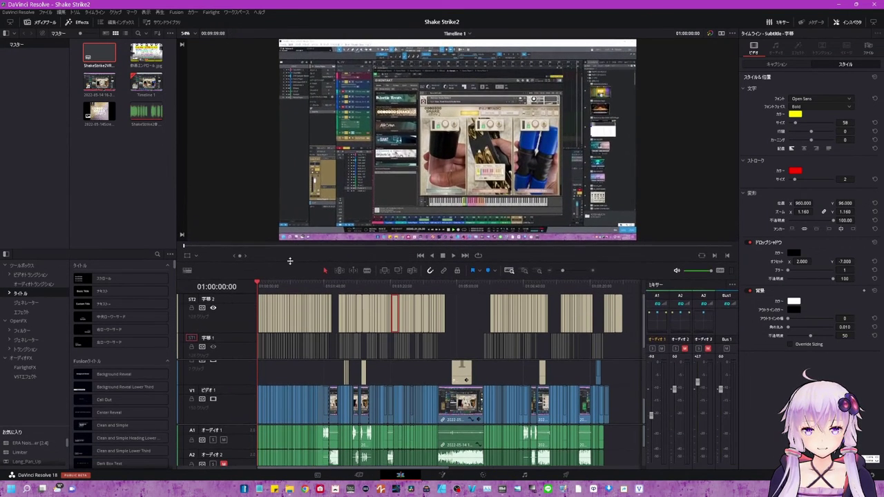
{"action": "left_click", "coordinate": [454, 255]}
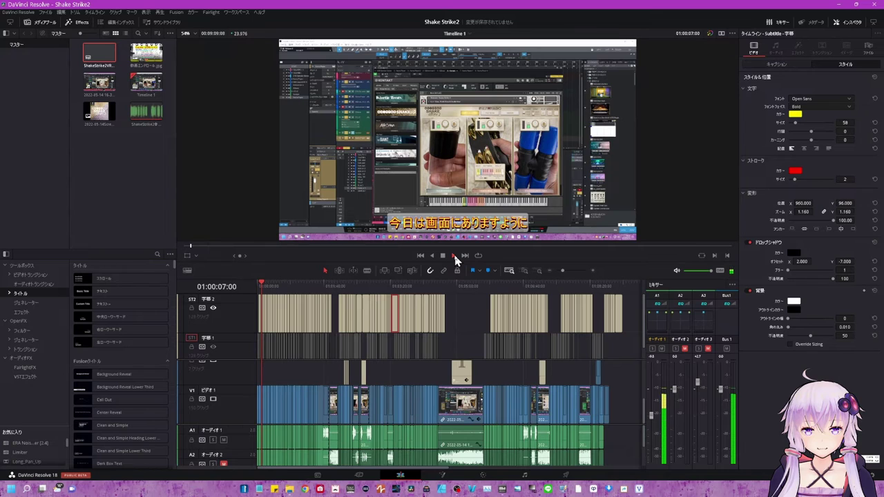
{"action": "left_click", "coordinate": [444, 256]}
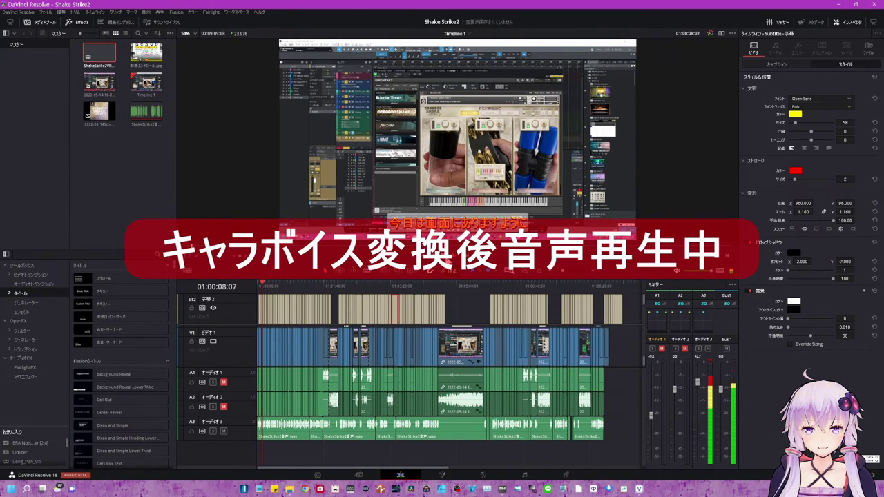
Step: Stop playback of the subtitled video preview
{"action": "left_click", "coordinate": [445, 265]}
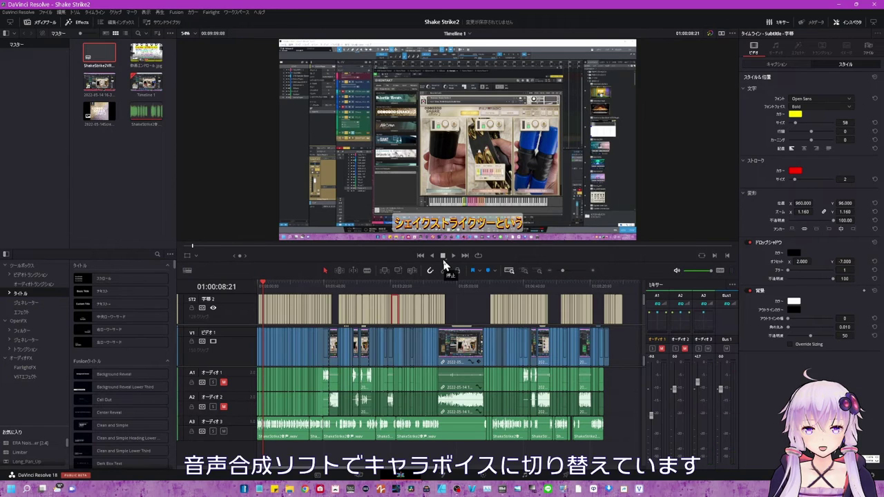